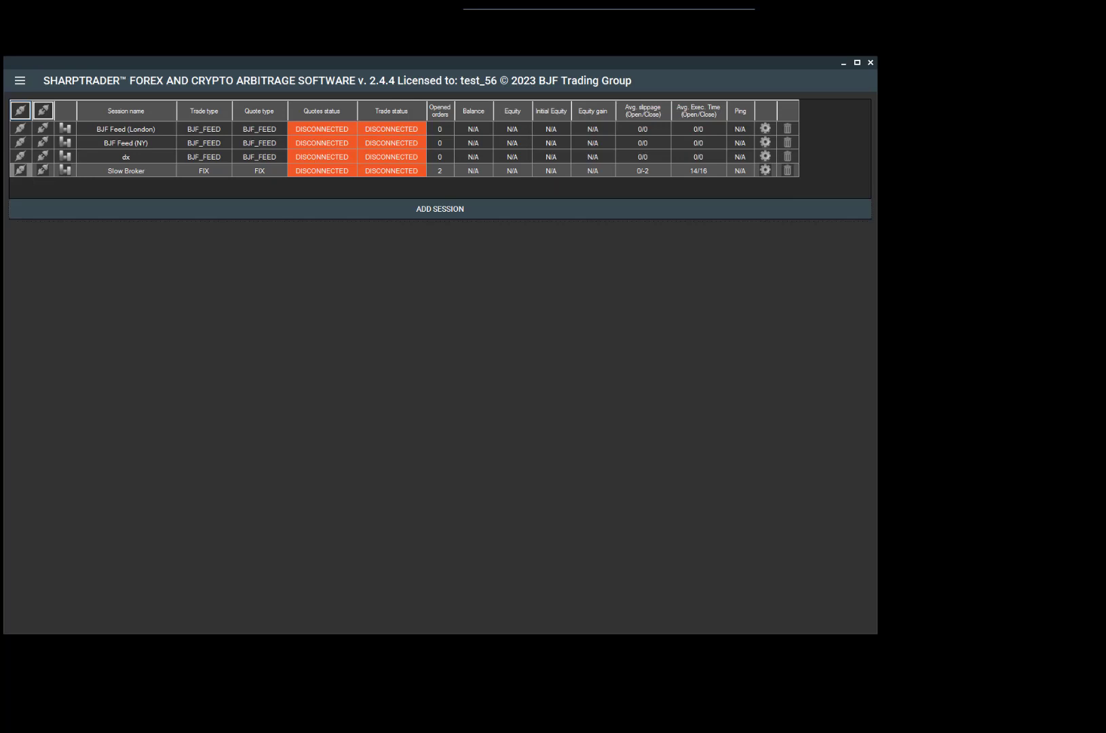
- Go to the Analyses page and select the GBPUSD symbol
click(19, 82)
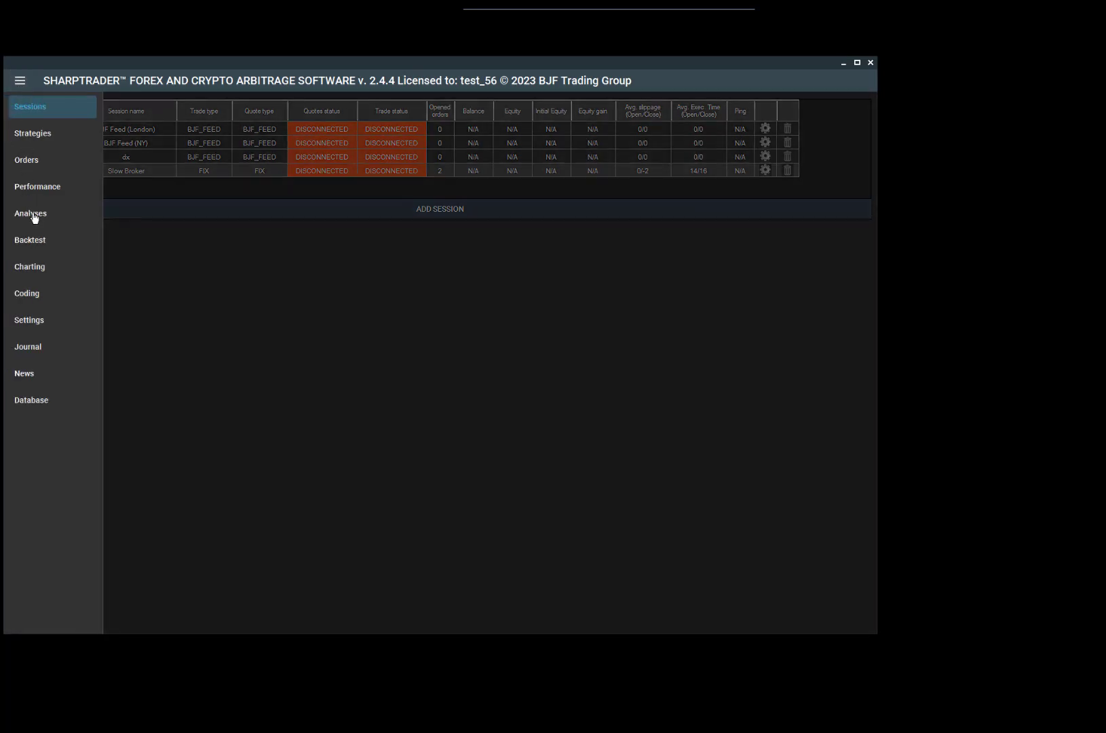
click(39, 214)
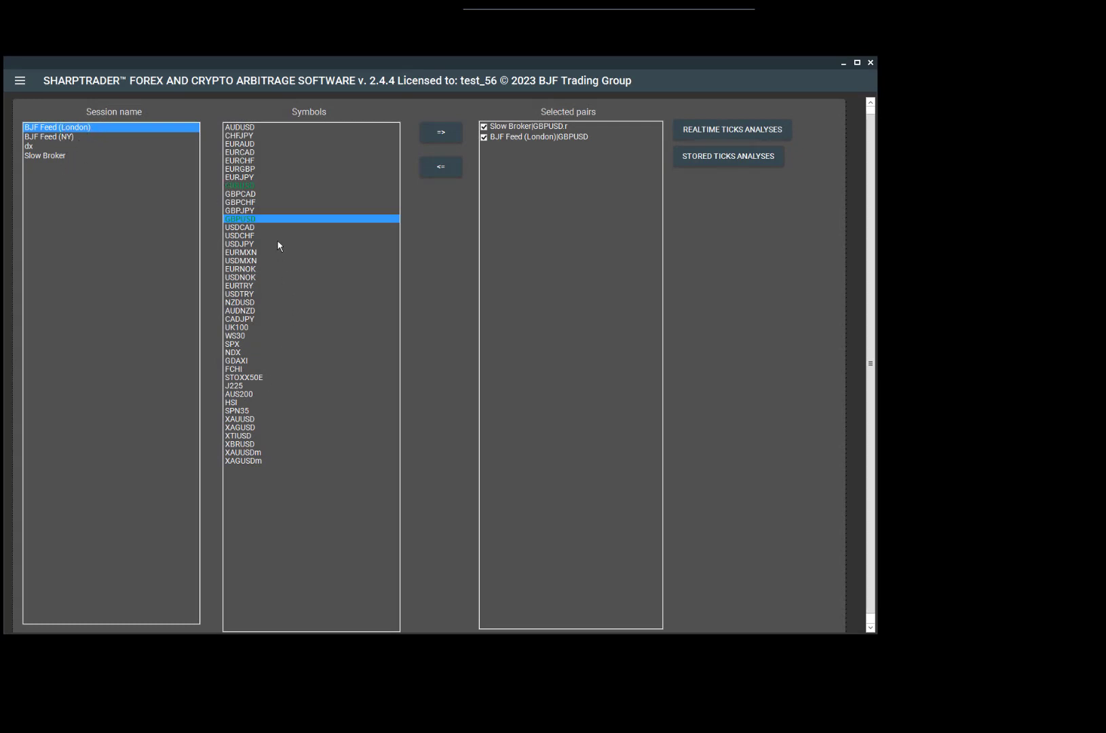
click(258, 224)
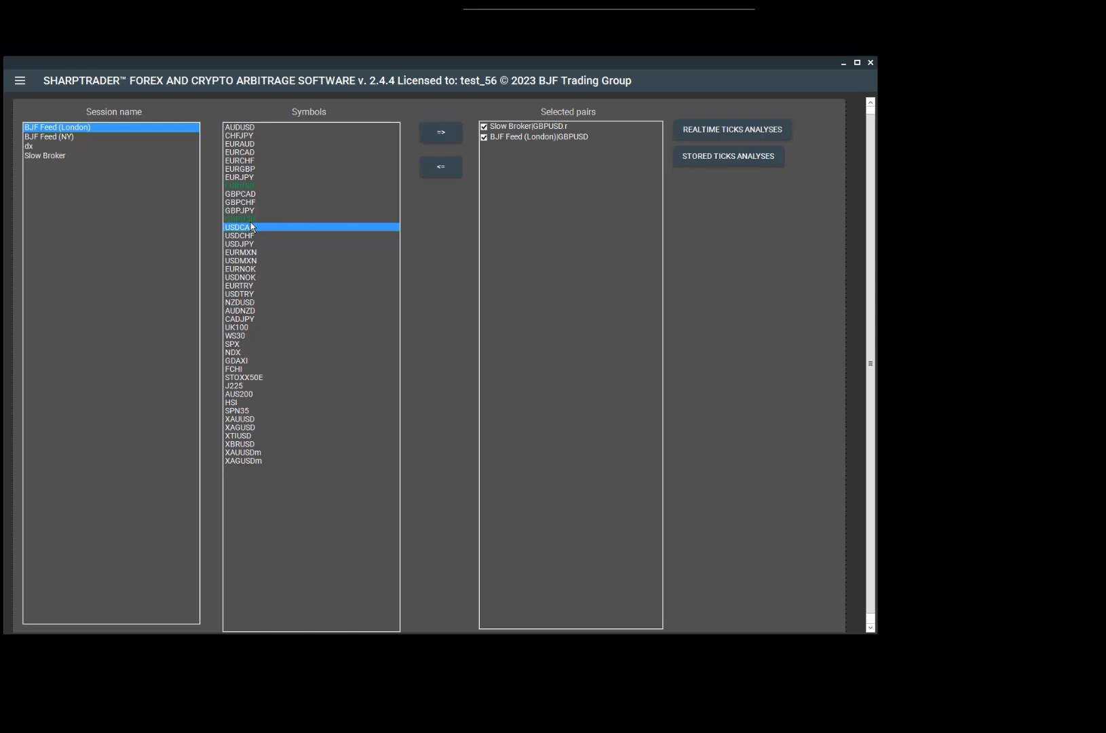
click(253, 218)
click(247, 187)
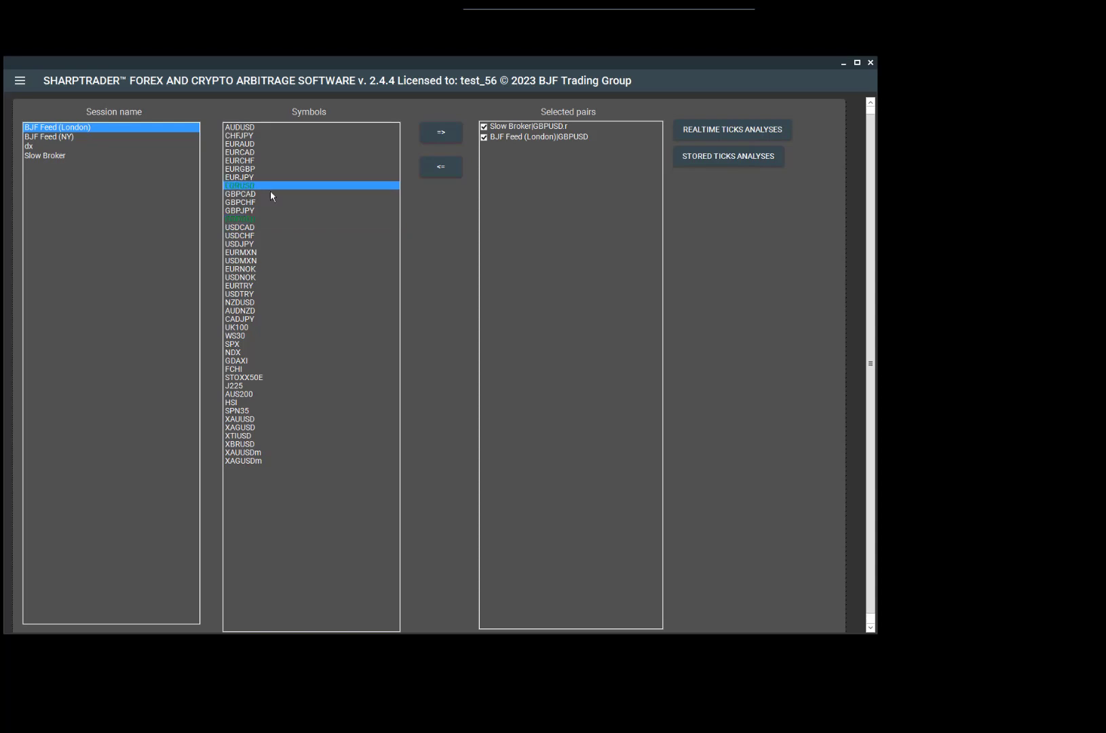
click(238, 219)
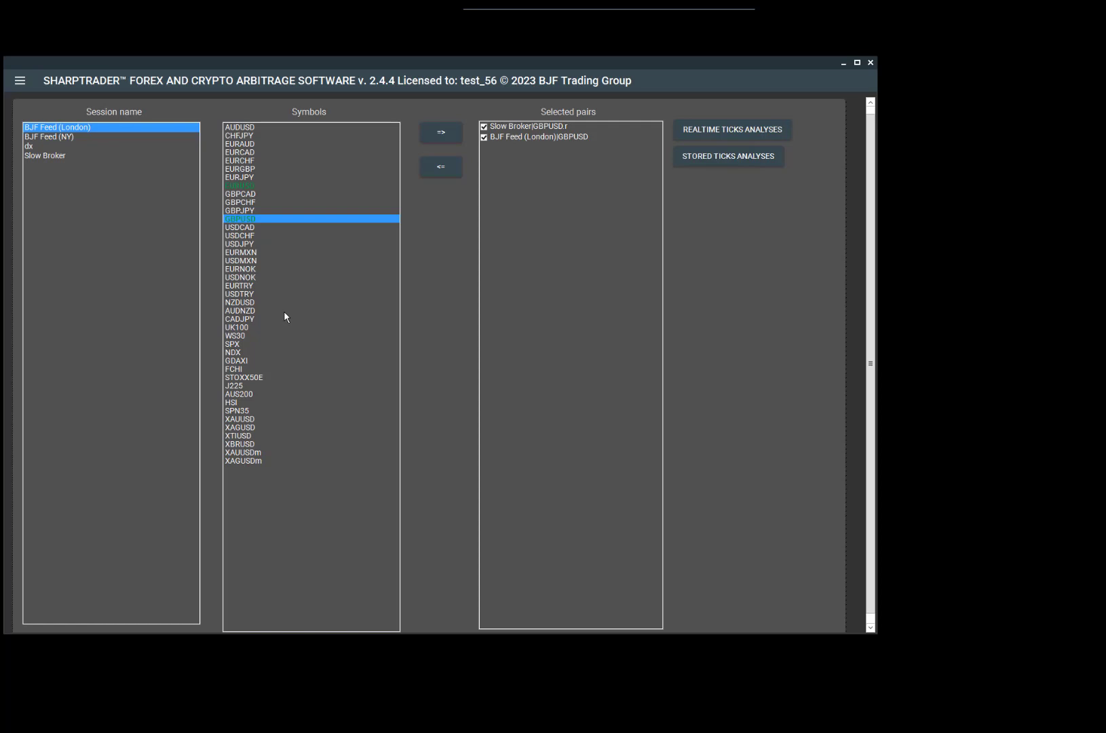
- Pick the Slow Broker GBPUSD.r and BJF Feed (London) GBPUSD pairs and launch stored ticks analysis
click(519, 128)
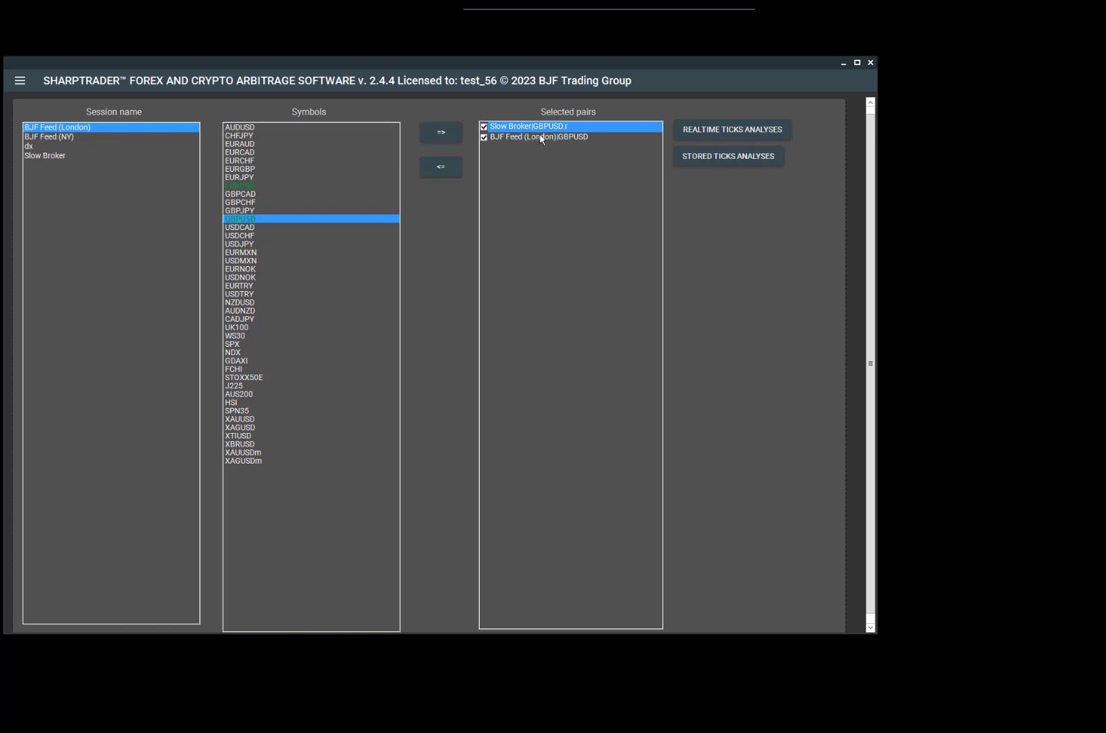
click(541, 137)
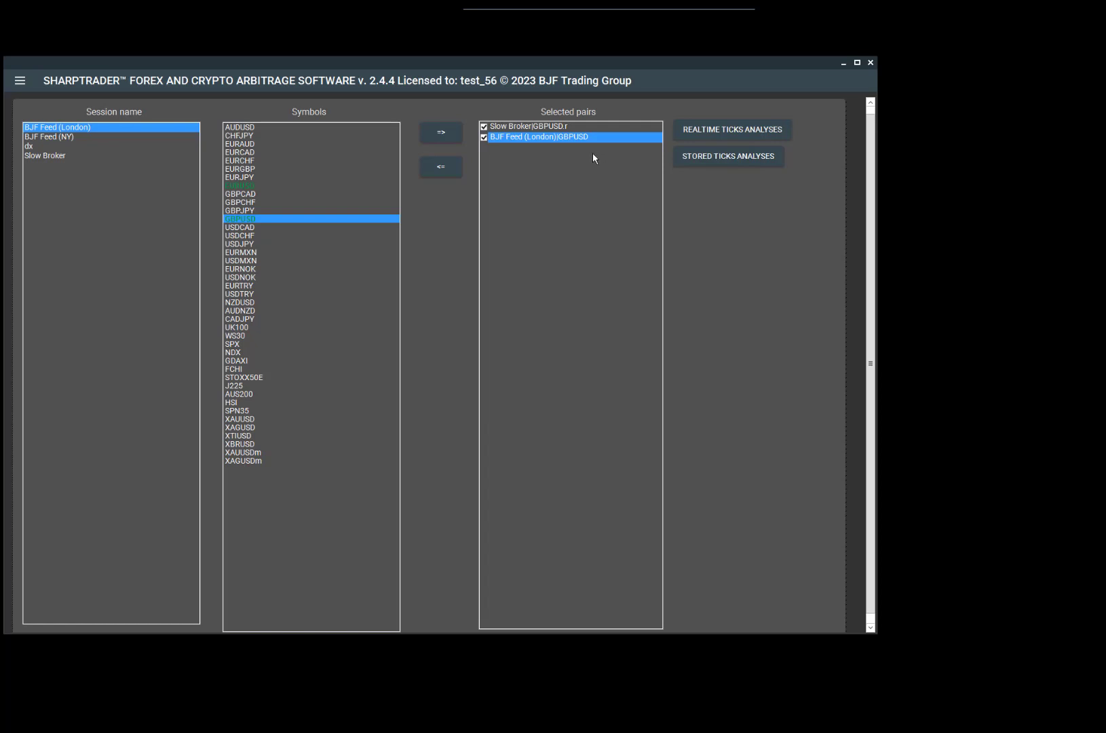
click(714, 158)
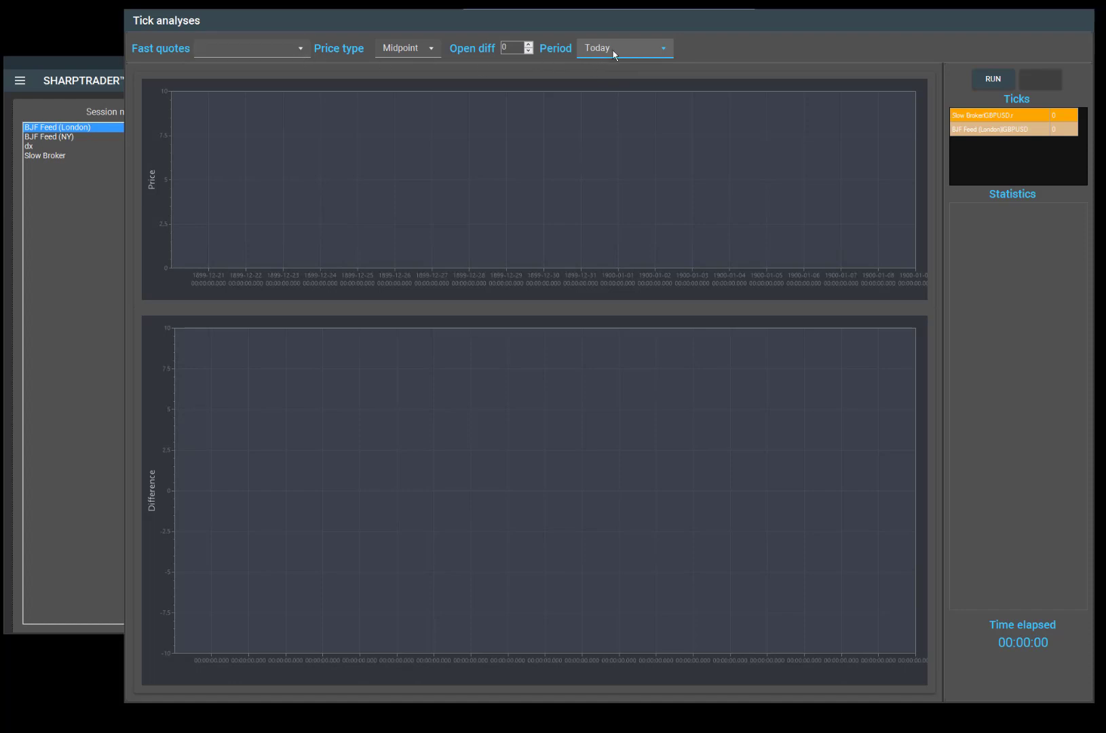
- Set Fast quotes to BJF Feed (London)|GBPUSD, keep Midpoint price type, and enter Open diff 10
click(305, 47)
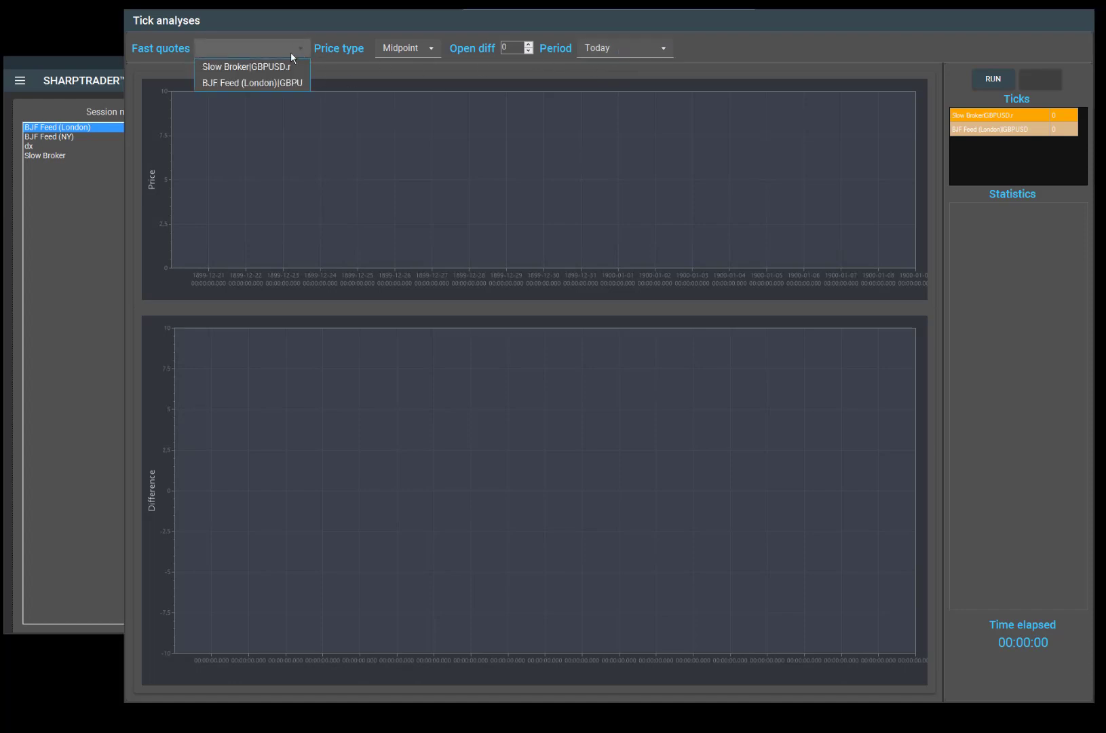
click(287, 84)
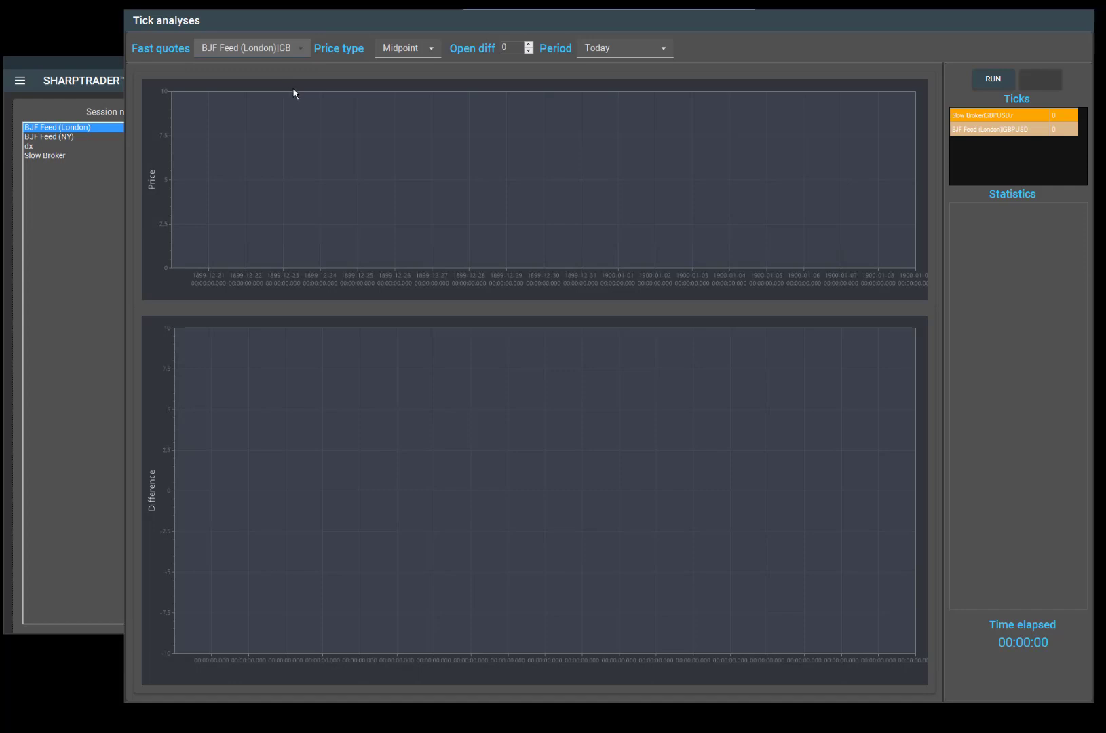
click(435, 46)
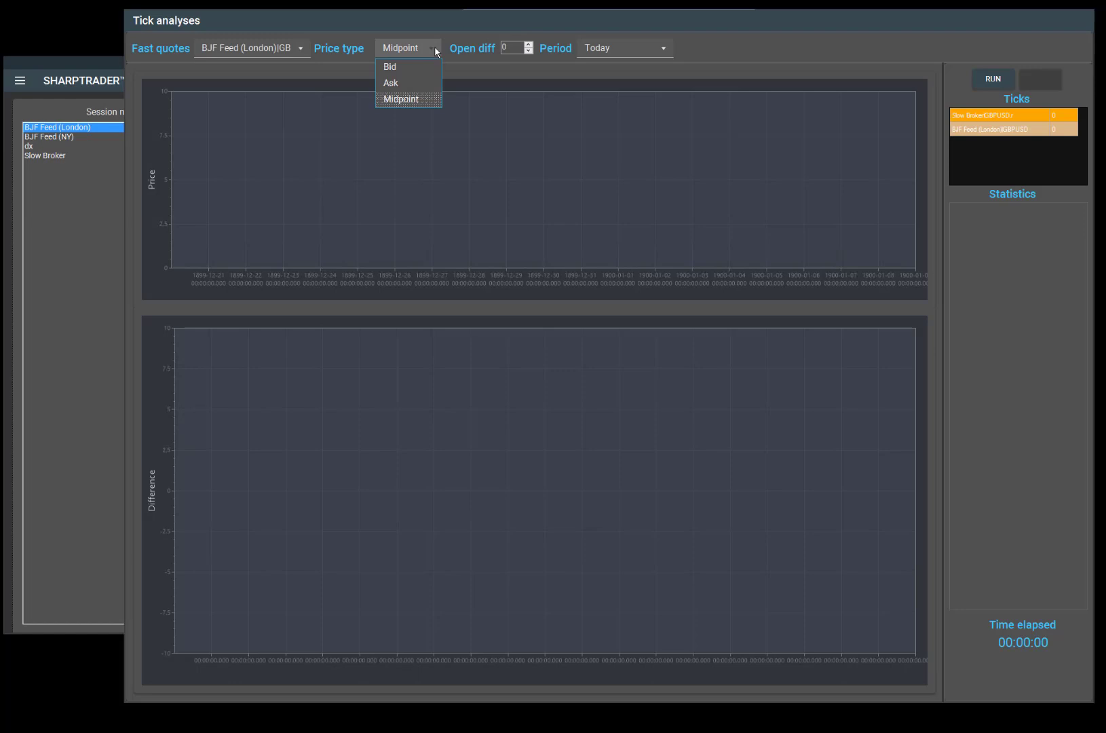
click(415, 100)
click(508, 49)
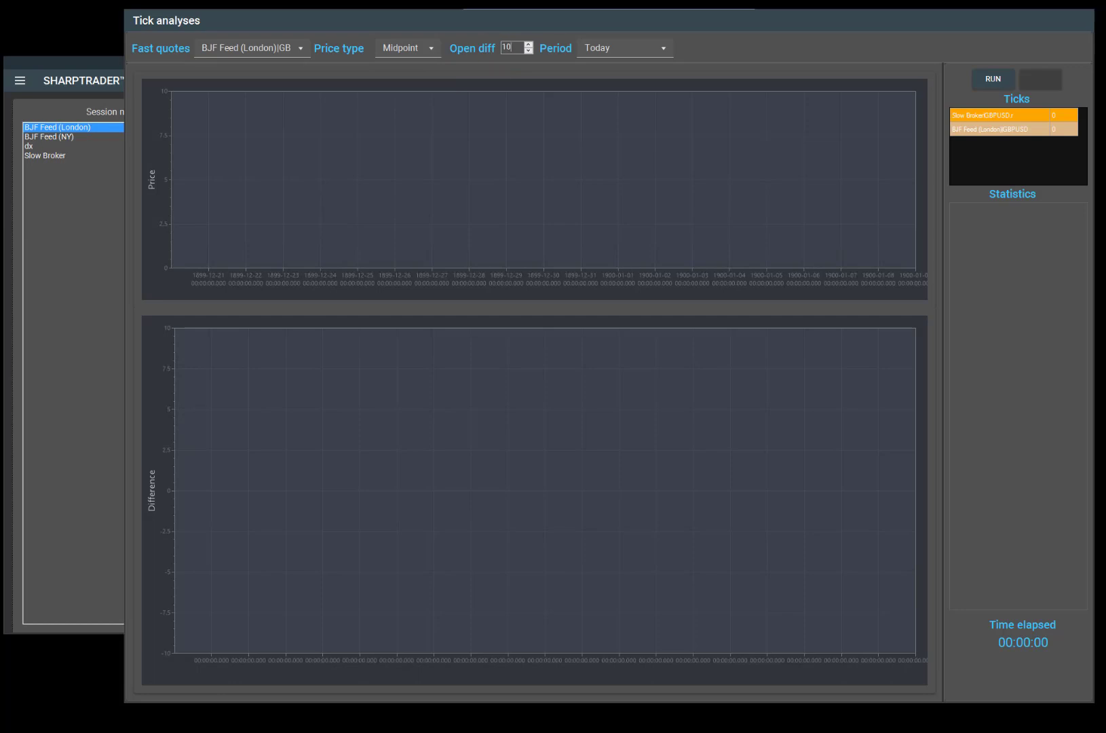
- Run today's analysis, giving max diff 195, min diff -34 and 2032 occurrences
click(992, 80)
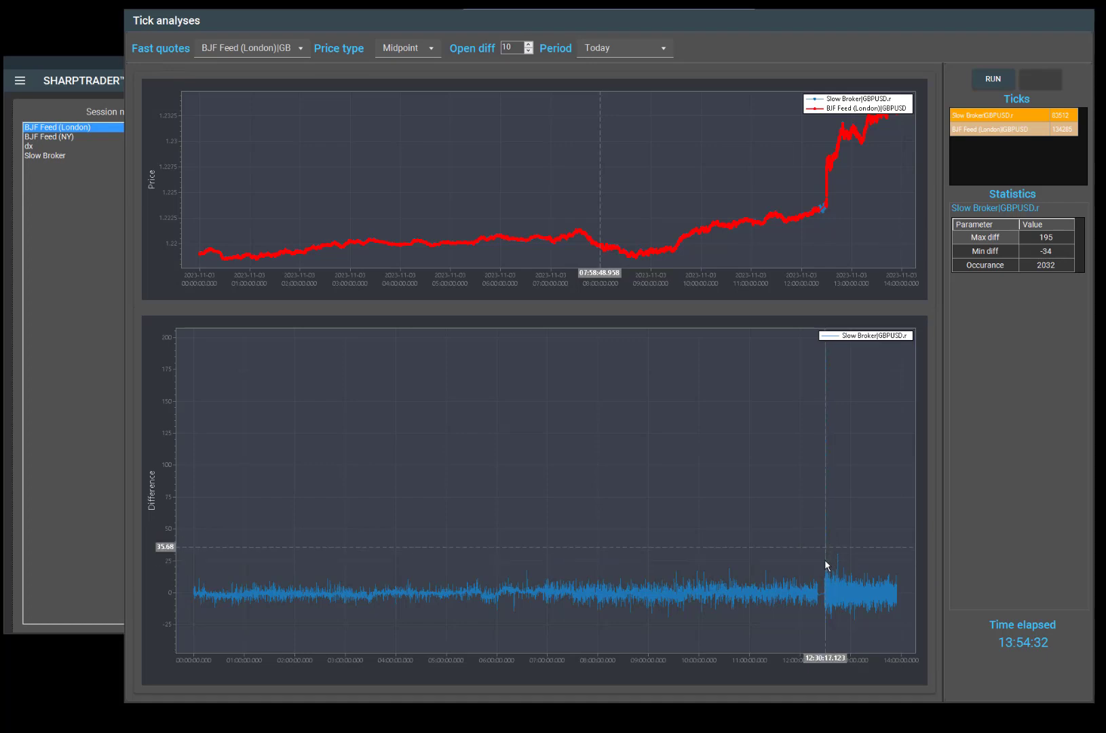
- Switch the period to Custom with a start time of 12:29:59
click(662, 45)
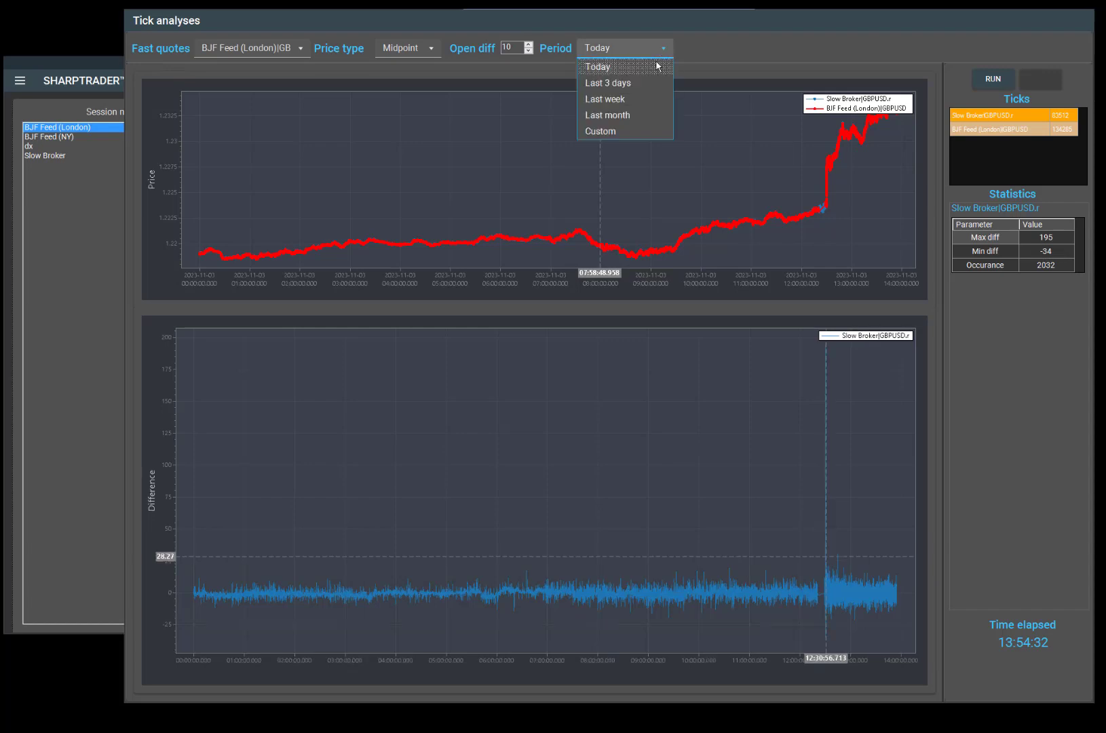
click(620, 128)
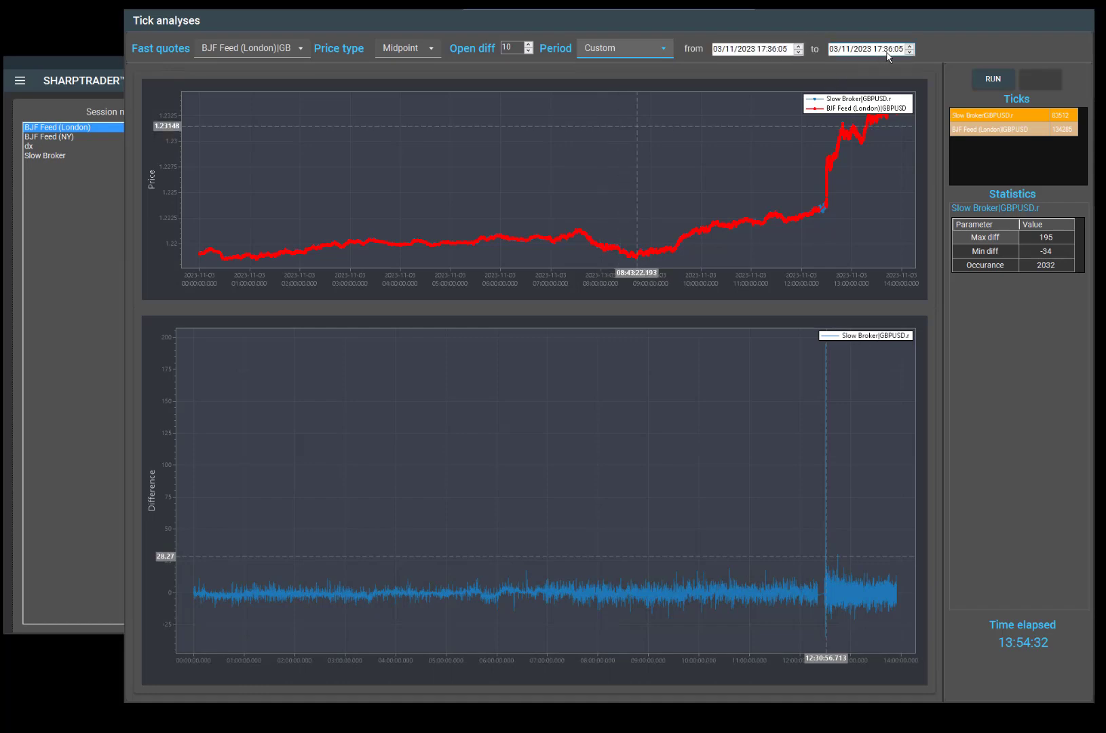
click(772, 51)
double_click(761, 51)
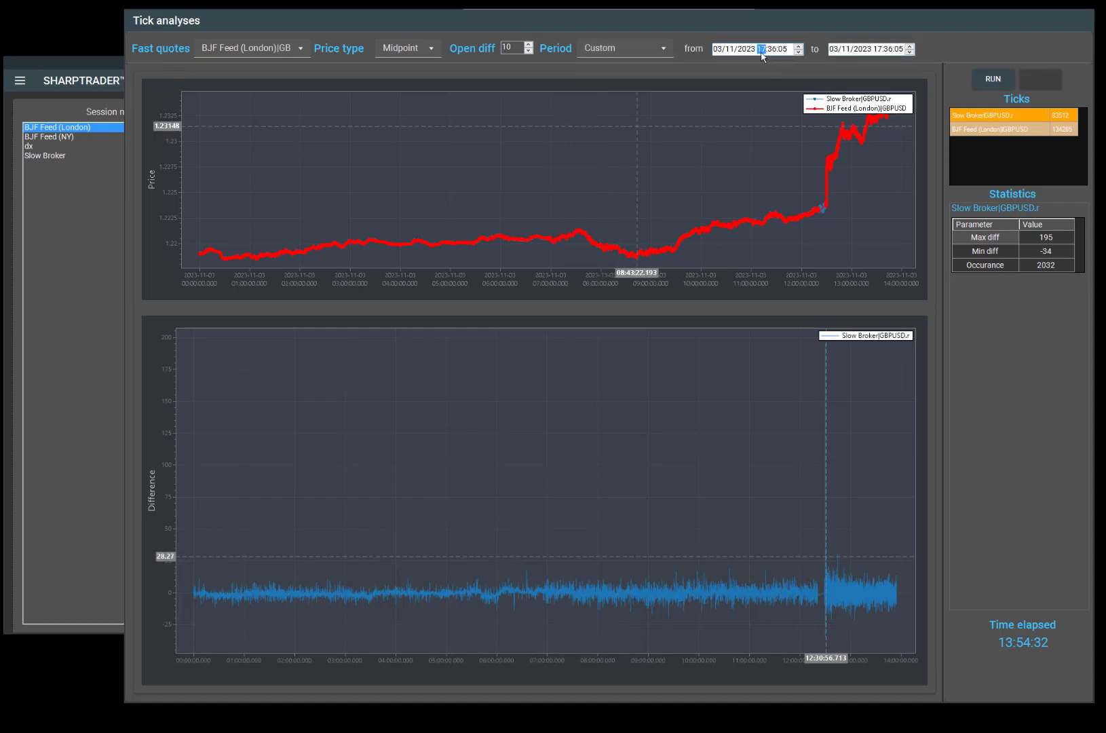
double_click(772, 51)
text(29)
double_click(783, 51)
text(59)
- Set the end time to 12:30:02 and rerun the analysis
double_click(877, 49)
text(12)
double_click(889, 52)
text(30)
double_click(900, 51)
text(02)
click(992, 78)
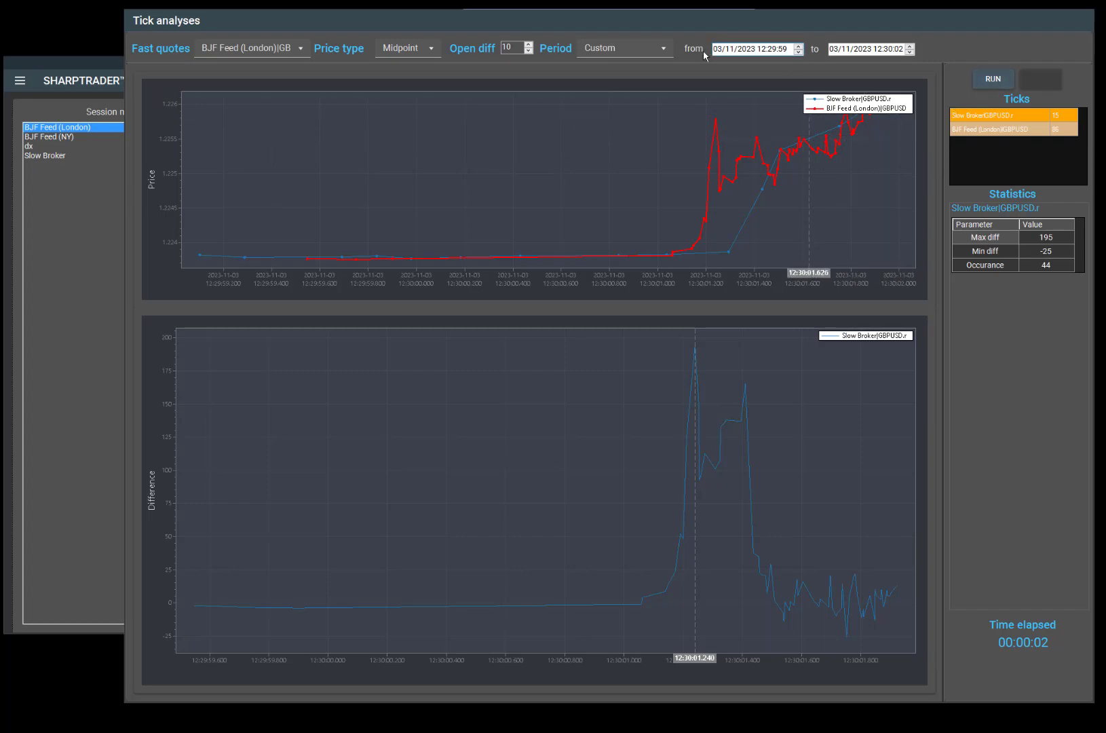
- Rerun the analysis for Today, then view and close the Slow Broker difference histogram
click(666, 51)
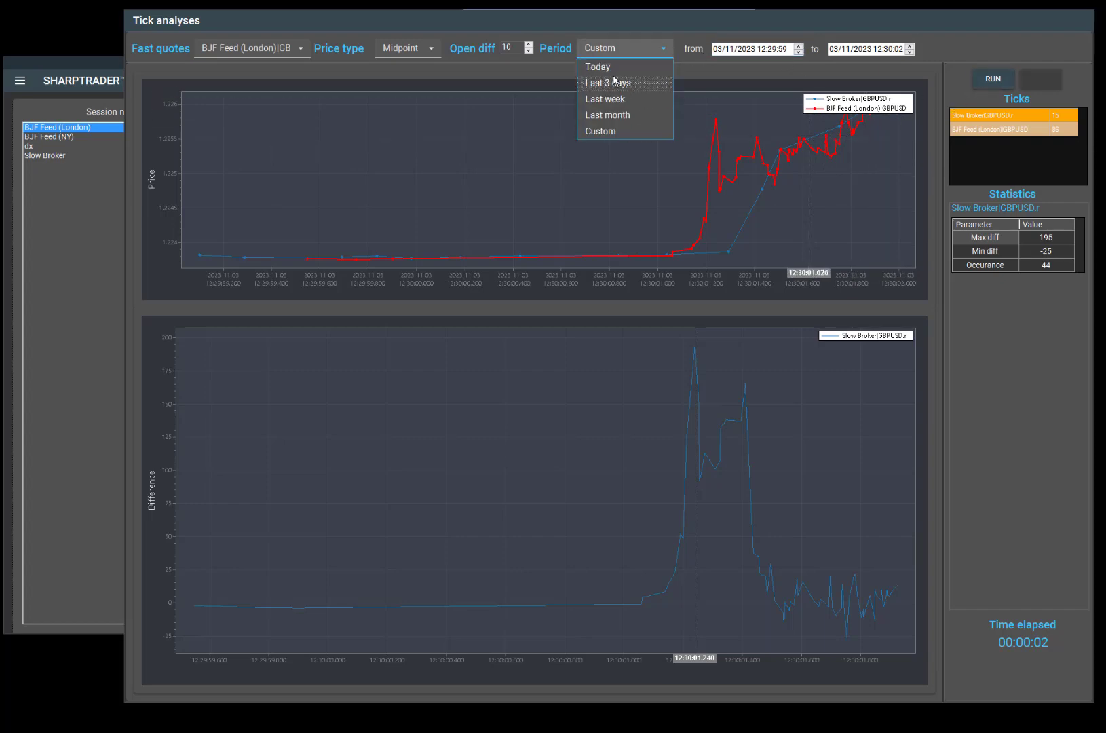
click(597, 67)
click(992, 78)
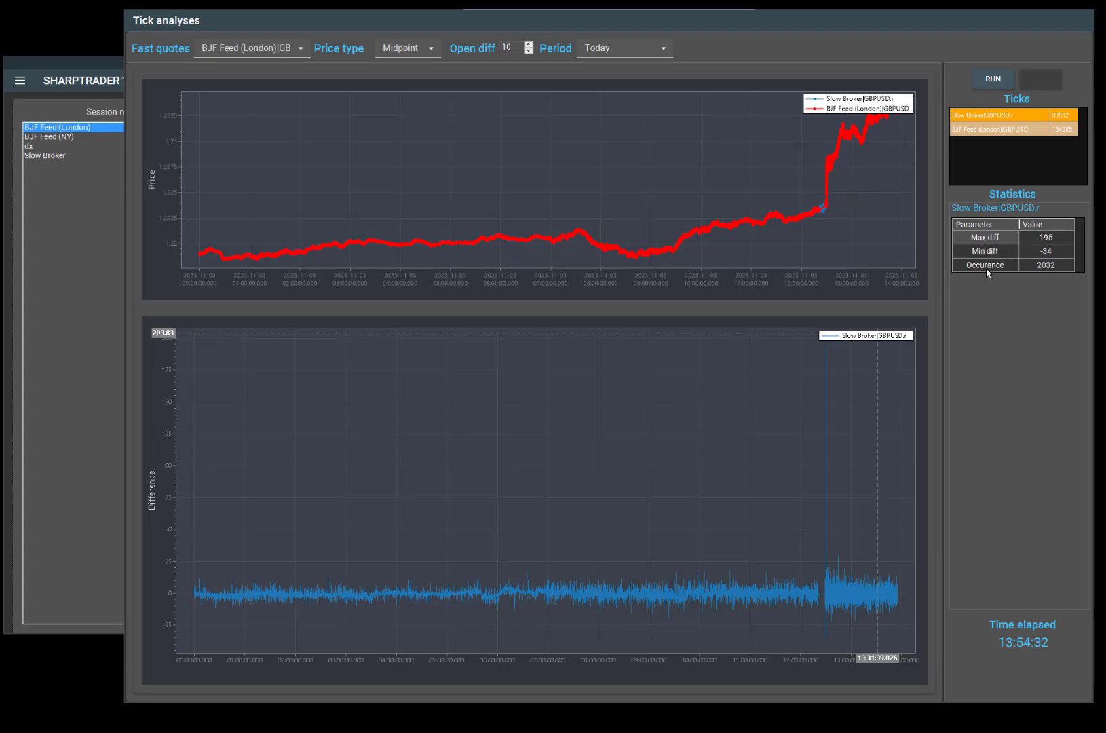
double_click(1063, 252)
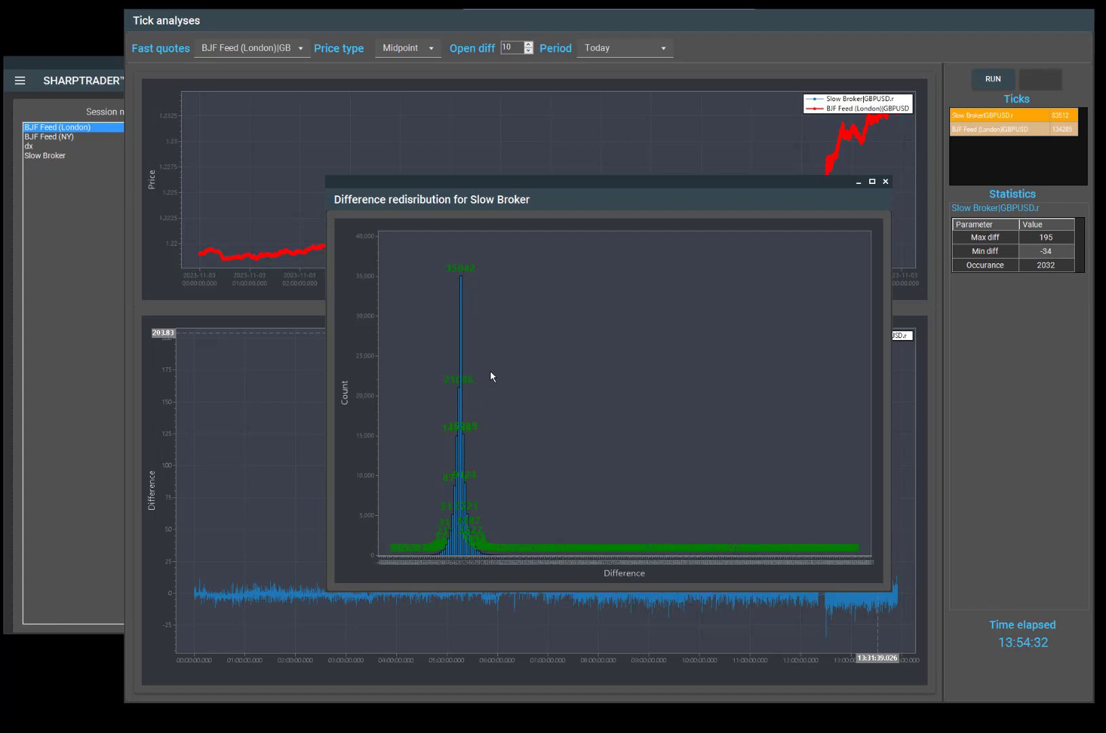
click(886, 181)
- Switch the period to Custom starting at 12:00:00
click(639, 47)
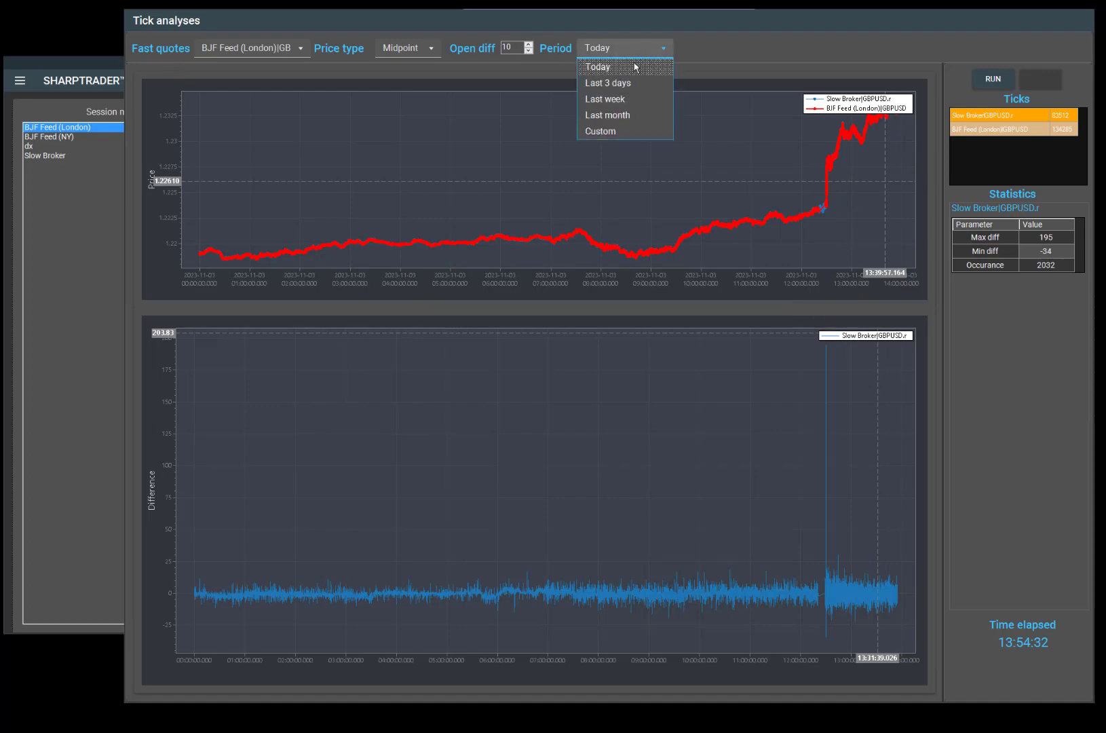
click(600, 131)
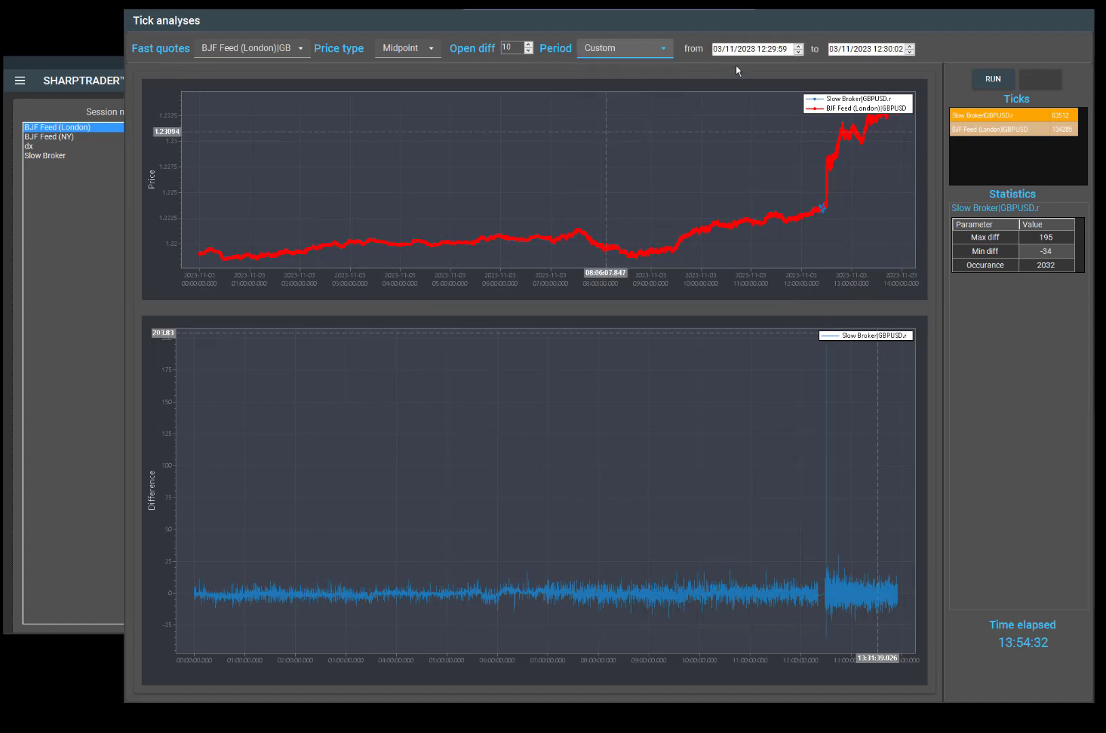
click(773, 50)
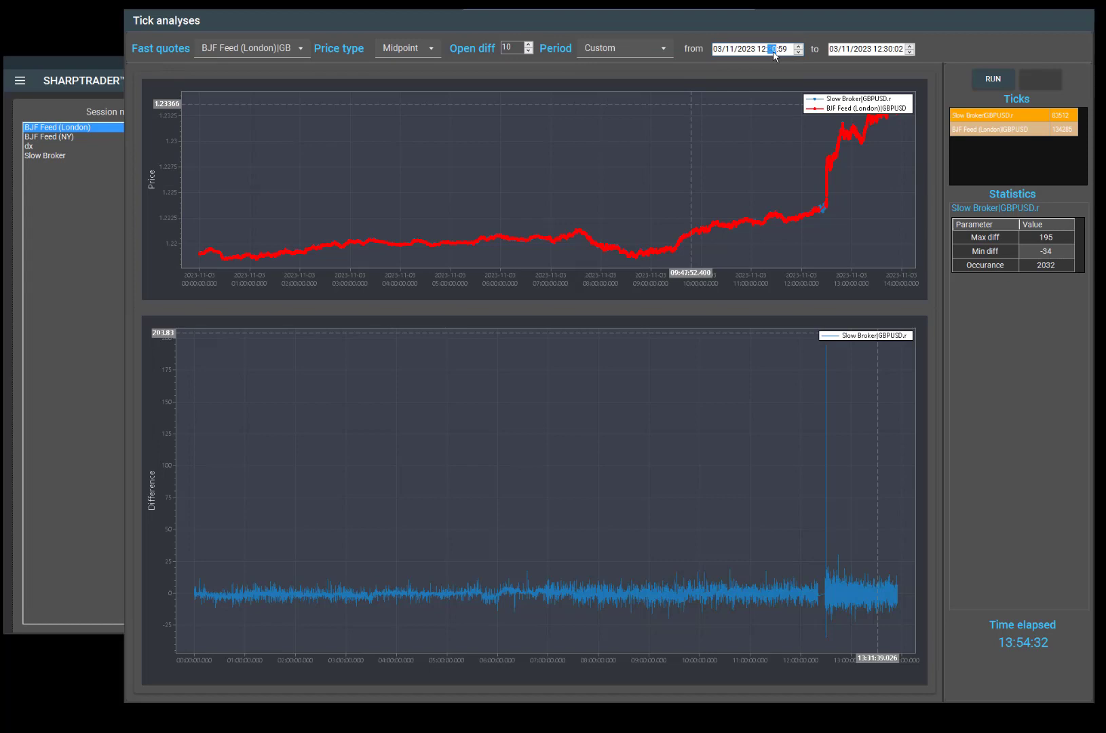
text(00)
click(782, 49)
- Set the end time to 14:00:00, rerun, and close the difference histogram
click(880, 54)
text(14)
click(891, 52)
click(999, 81)
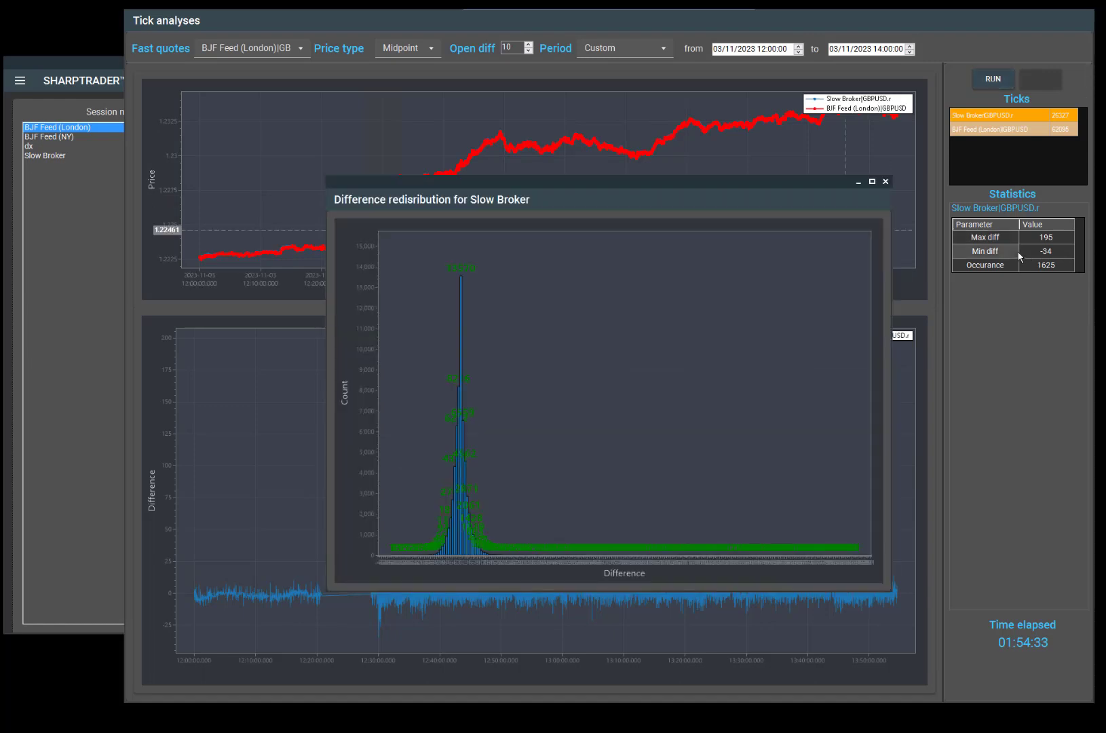
click(885, 182)
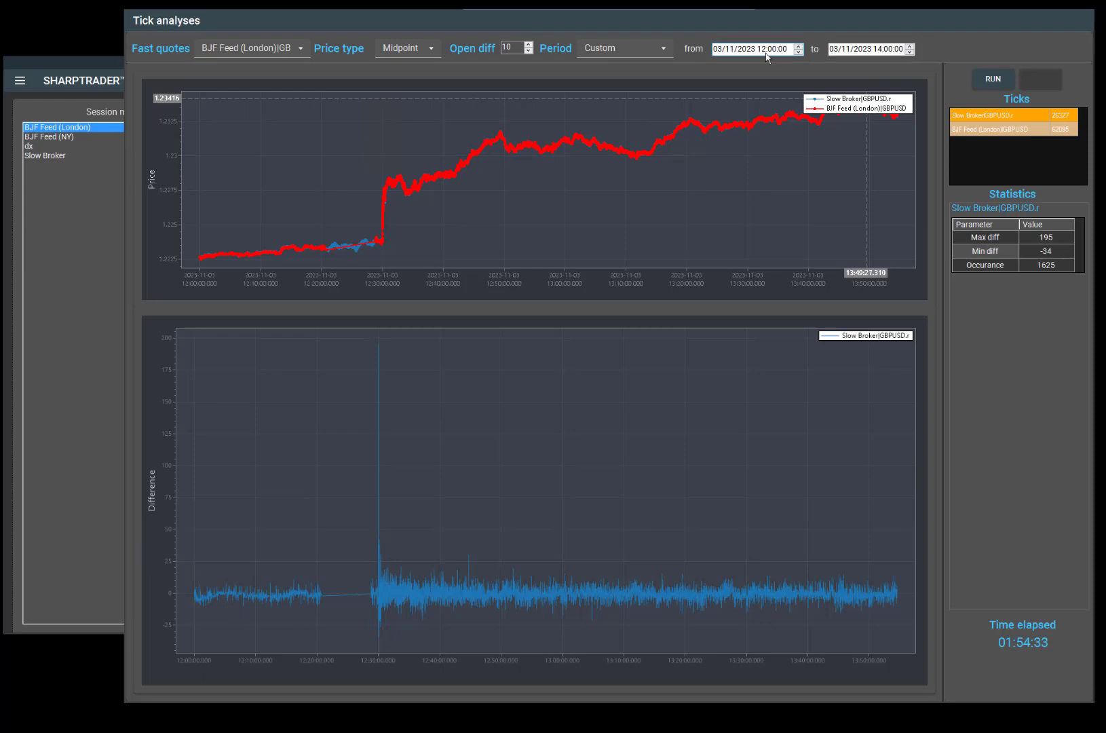
- Change the end hour to 13, rerun for 12:00–13:00, and check the difference histogram
click(879, 51)
text(1)
click(987, 79)
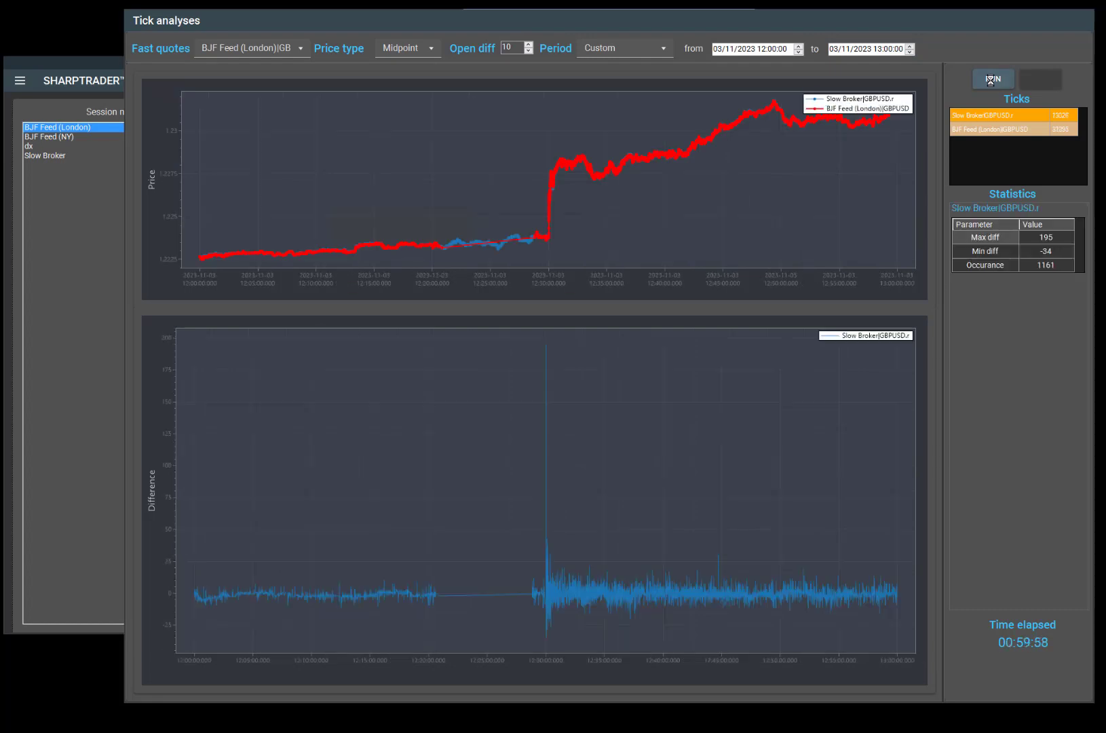
double_click(1012, 259)
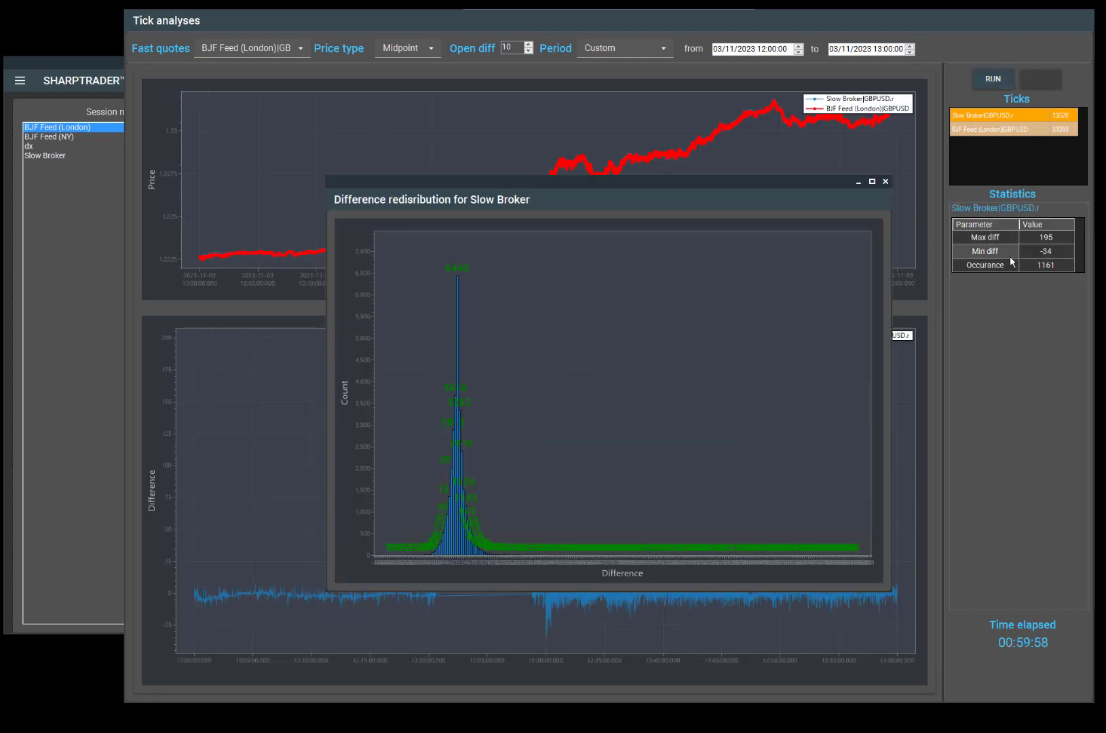
click(884, 181)
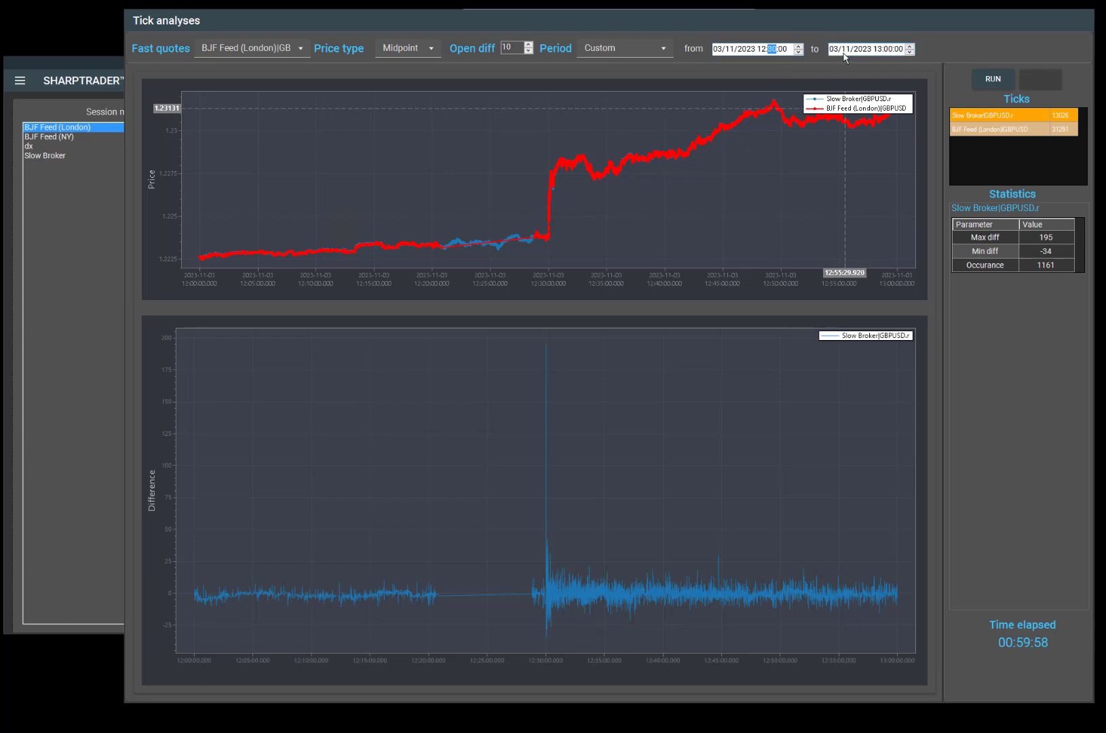
- Rerun for 12:30–13:00 and check the Slow Broker difference histogram
click(990, 78)
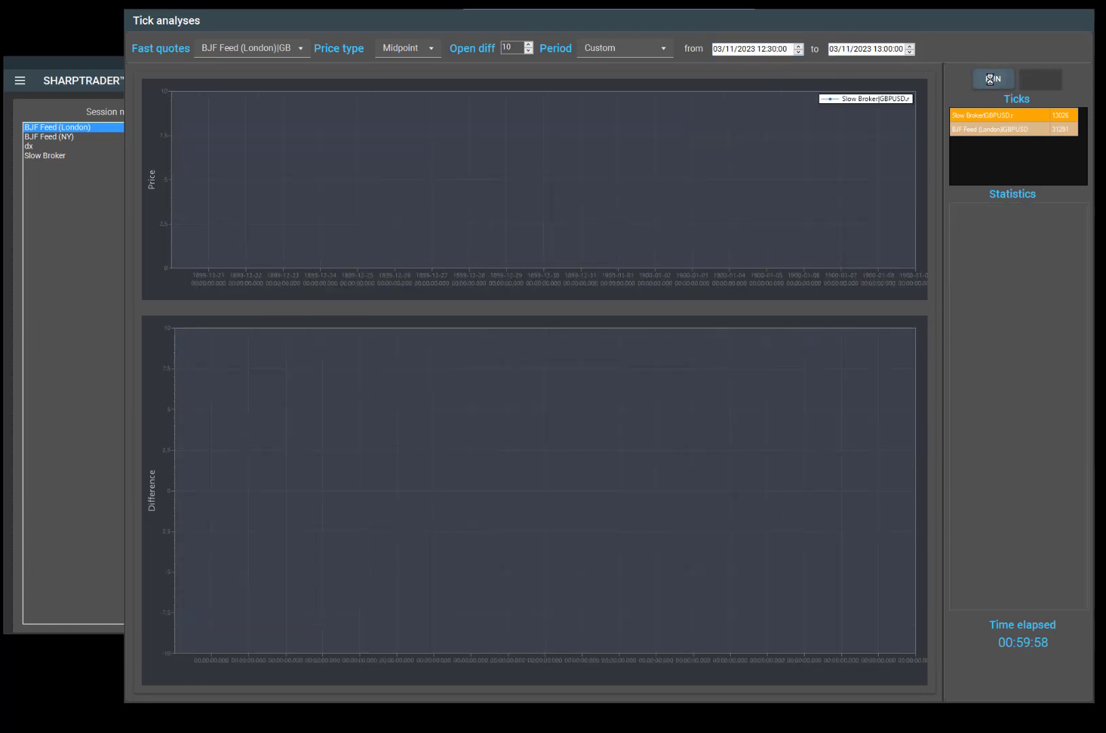
double_click(1029, 234)
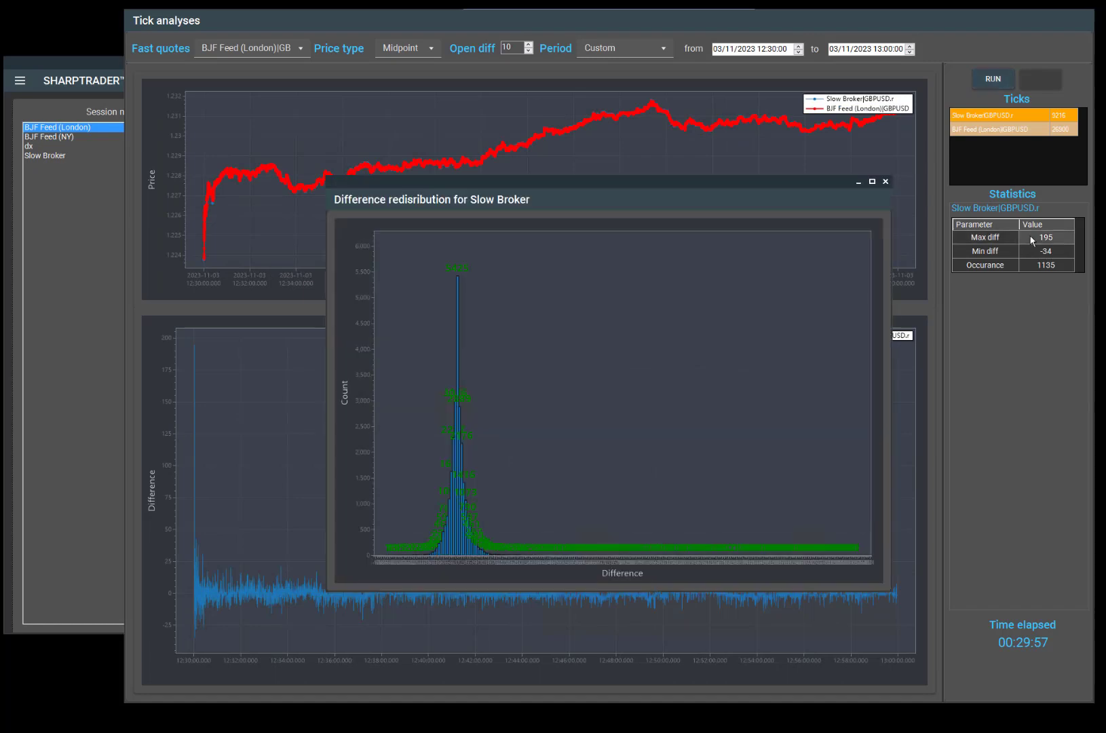
click(885, 182)
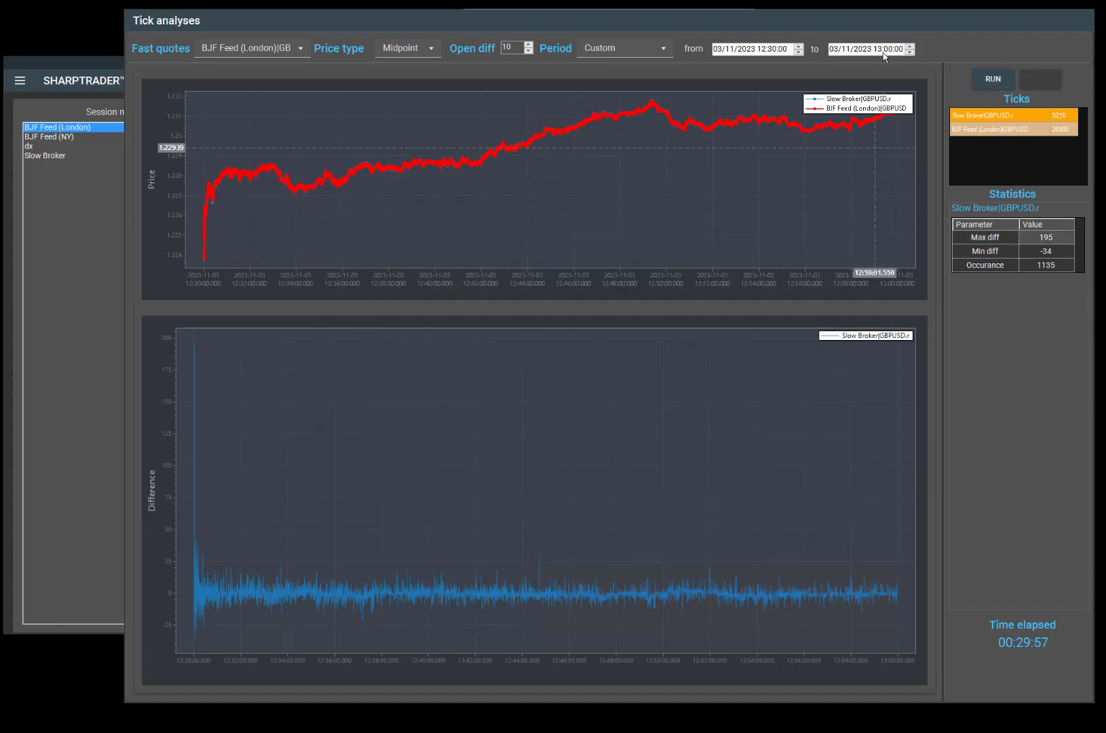
- Set the start minutes to 50 and rerun for 12:50–13:00
click(773, 51)
text(50)
click(993, 80)
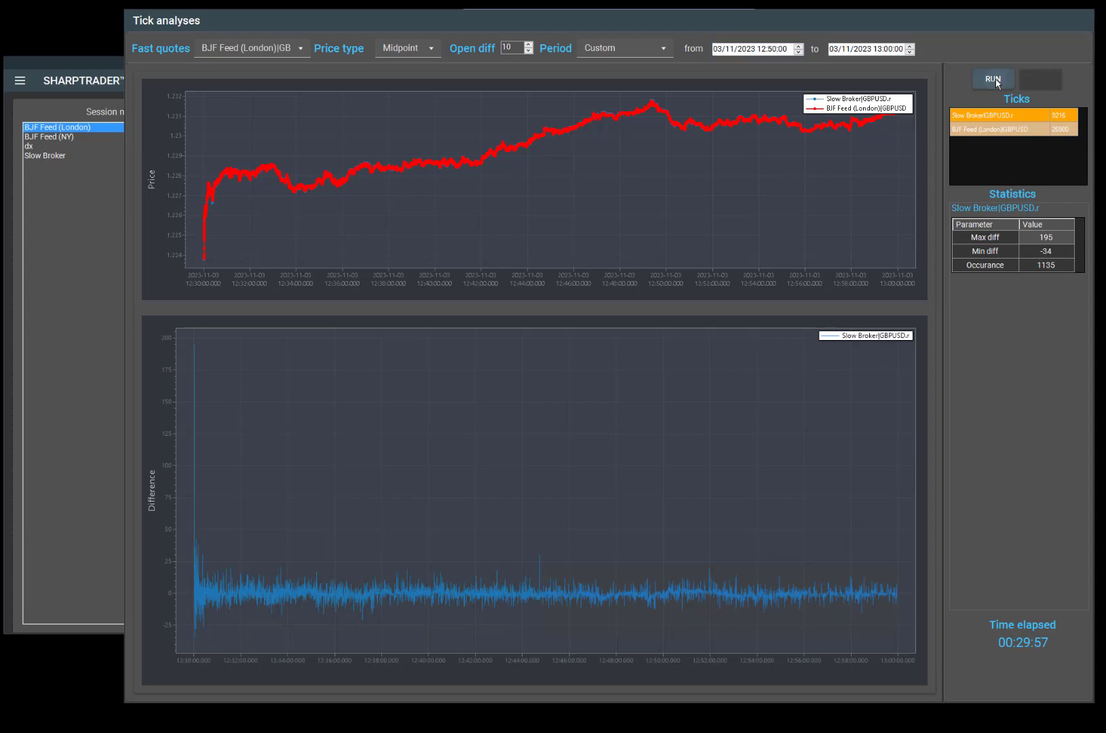
- Open the Slow Broker difference histogram for 12:50–13:00 from the Statistics table
double_click(1000, 266)
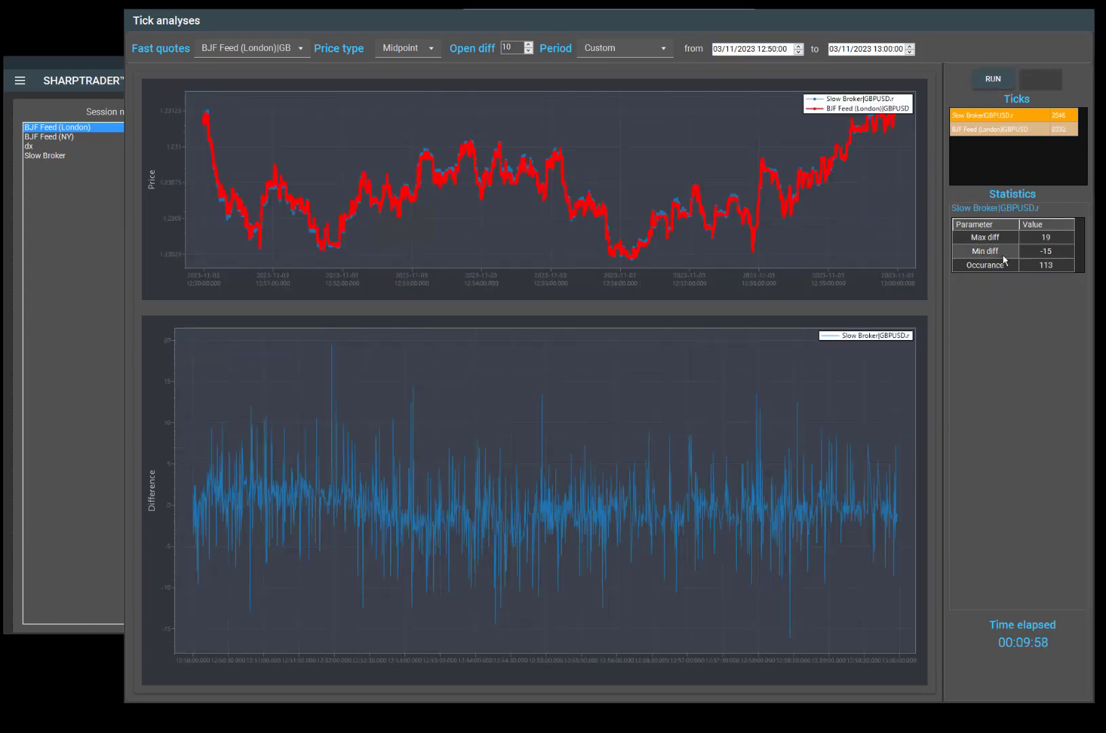